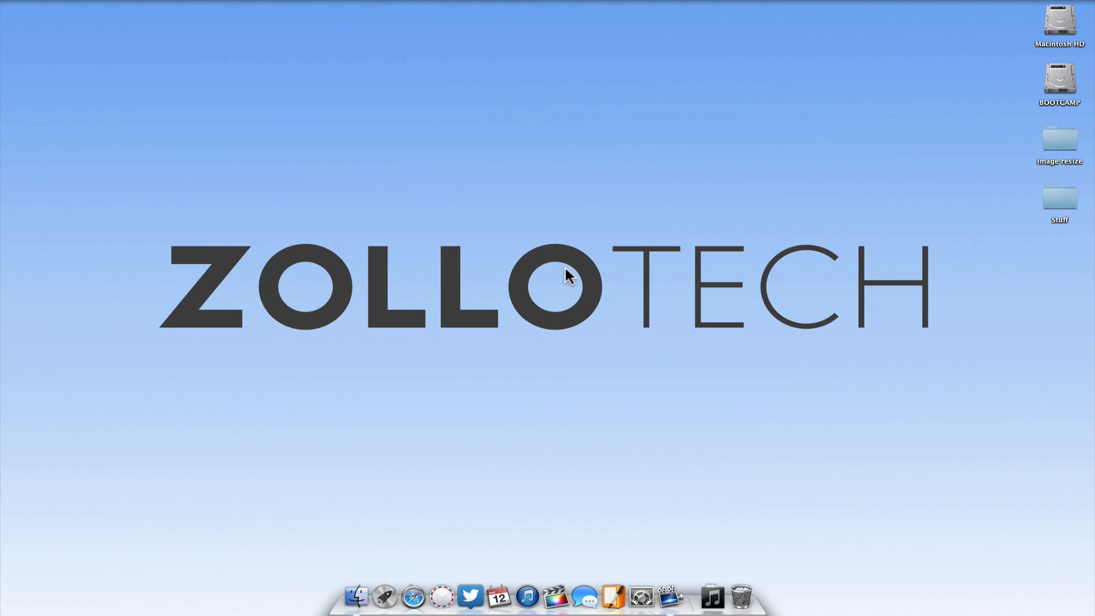
Bring up Launchpad's grid of installed apps from the Dock
left_click(385, 596)
Launch iMovie and play the 4-21-14 event's iPhone case clip preview
left_click(676, 172)
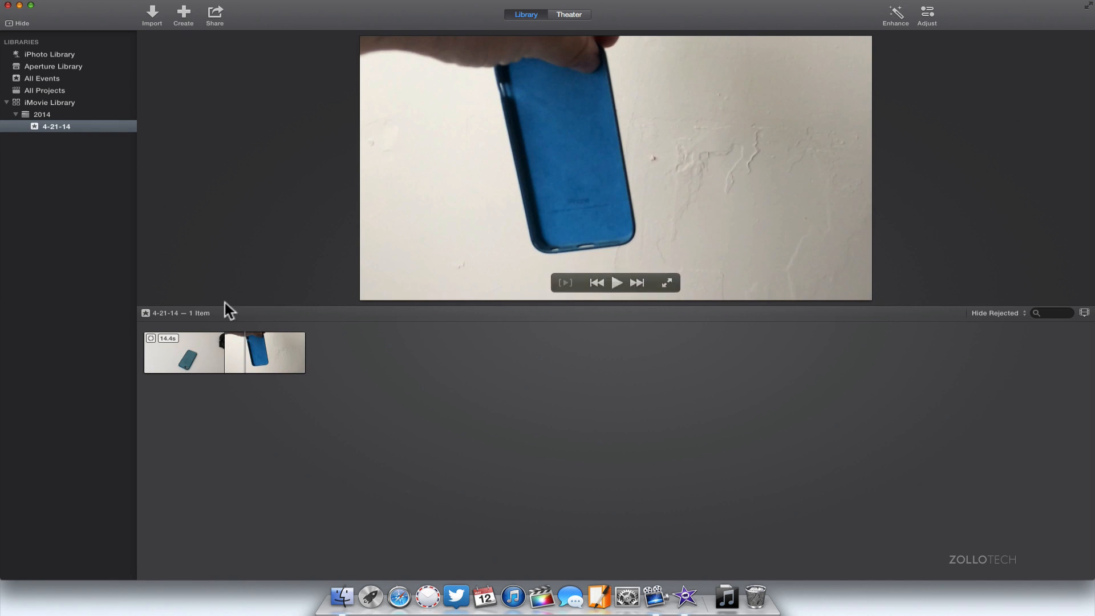
key("space")
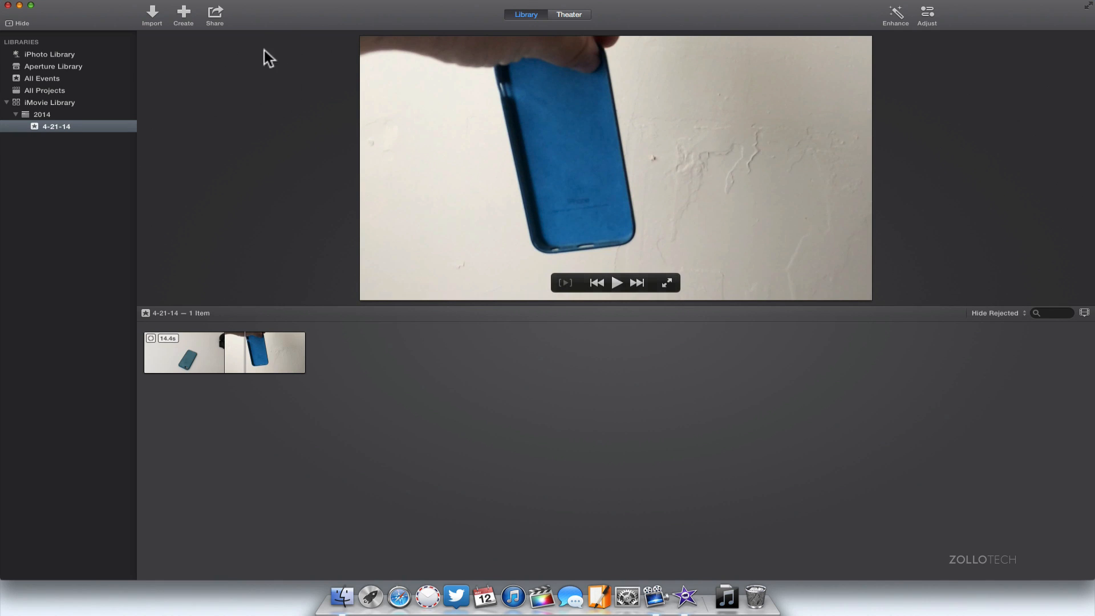
Create a new no-theme movie project and accept the name 'My Movie'
left_click(186, 15)
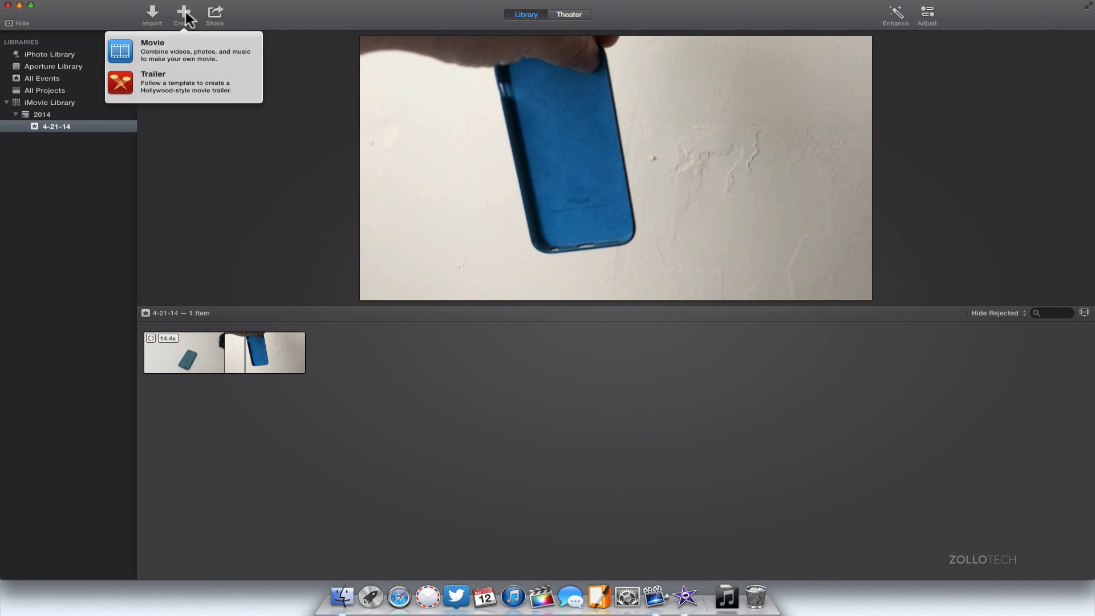
left_click(156, 53)
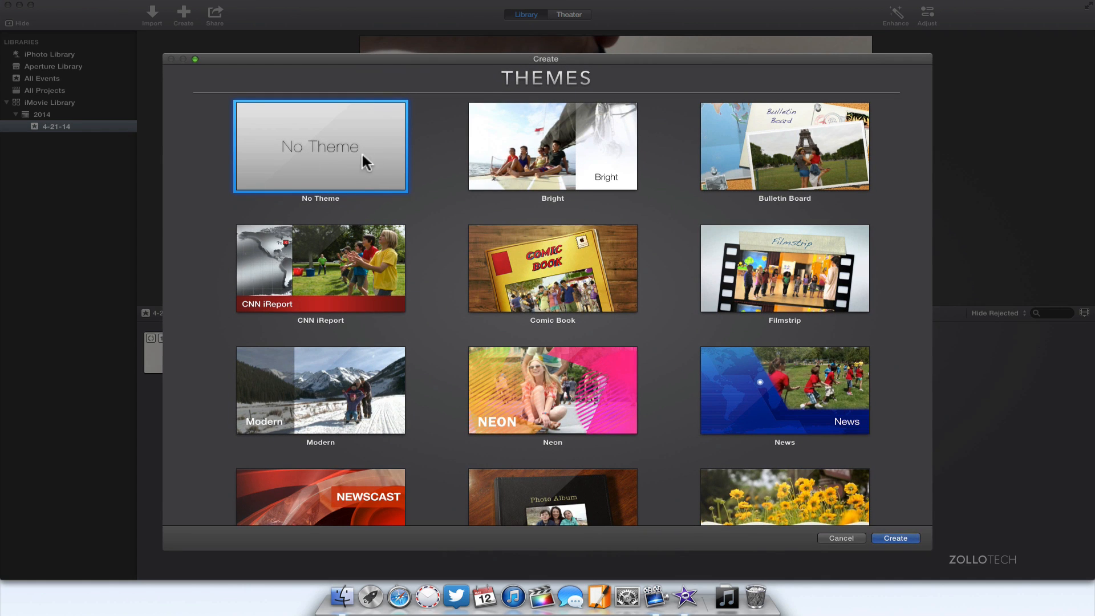
left_click(895, 538)
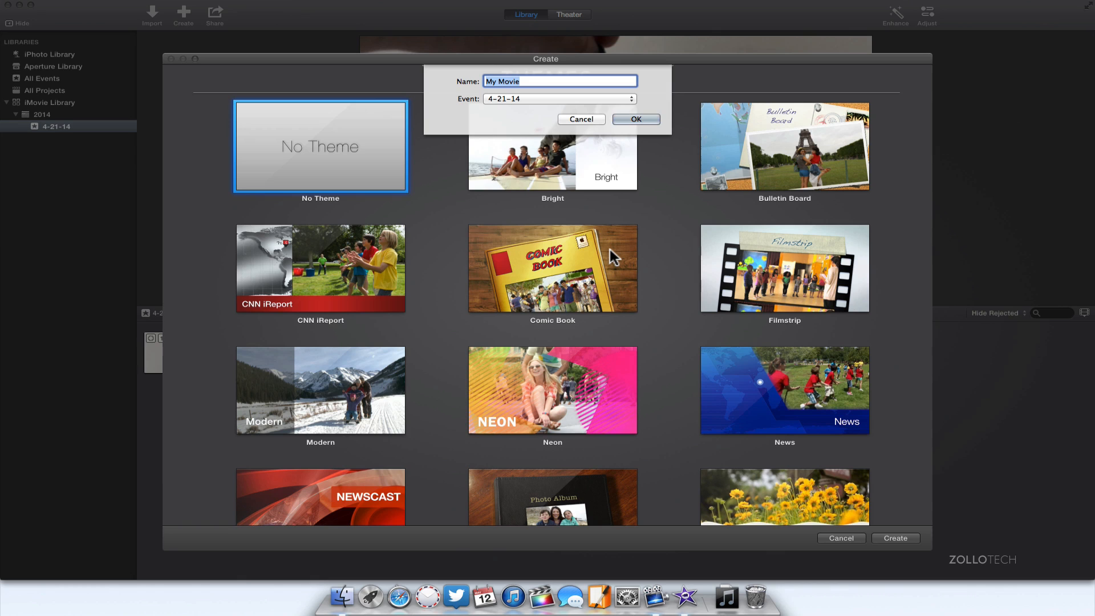
left_click(640, 122)
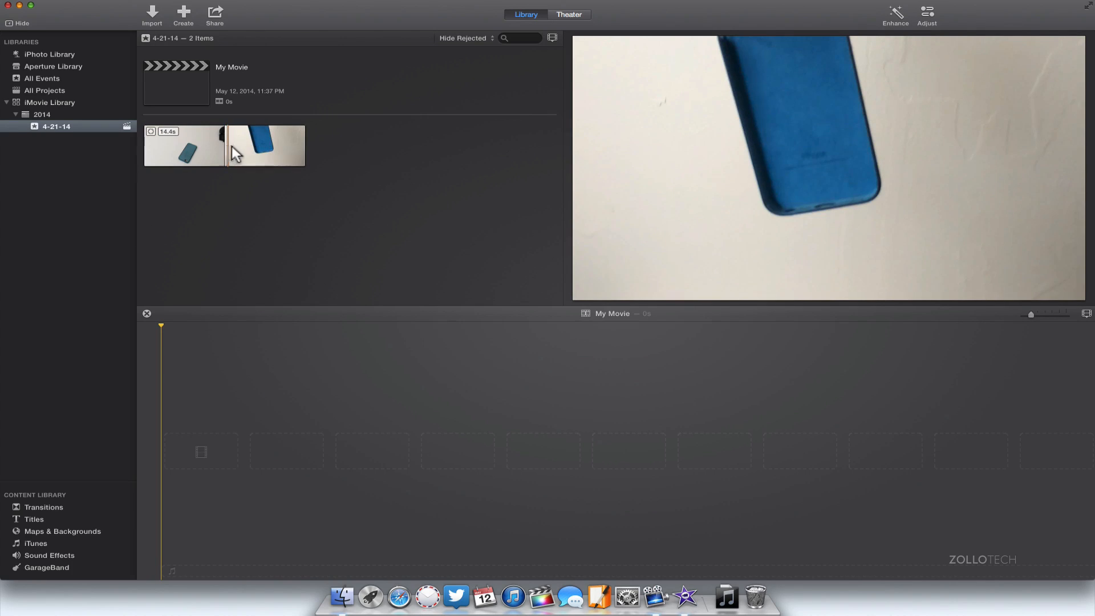
Mark the phone-drop range on the event clip and add it to the timeline as a 10.7-second clip
mouse_move(228, 151)
left_mouse_down()
mouse_move(291, 149)
mouse_move(237, 149)
left_mouse_up()
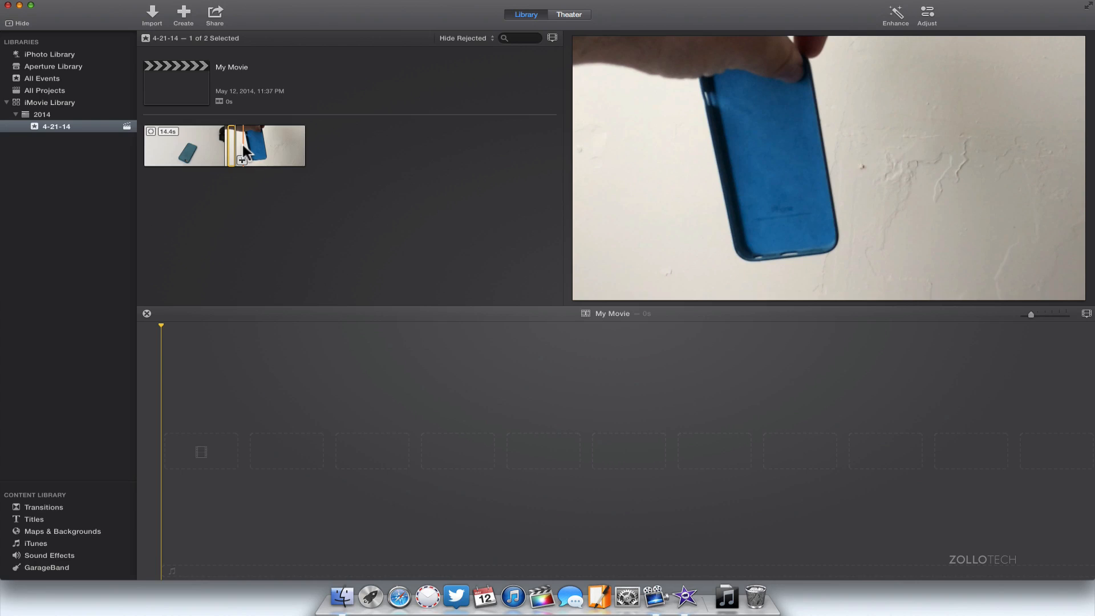
mouse_move(245, 147)
left_mouse_down()
mouse_move(302, 147)
mouse_move(291, 147)
left_mouse_up()
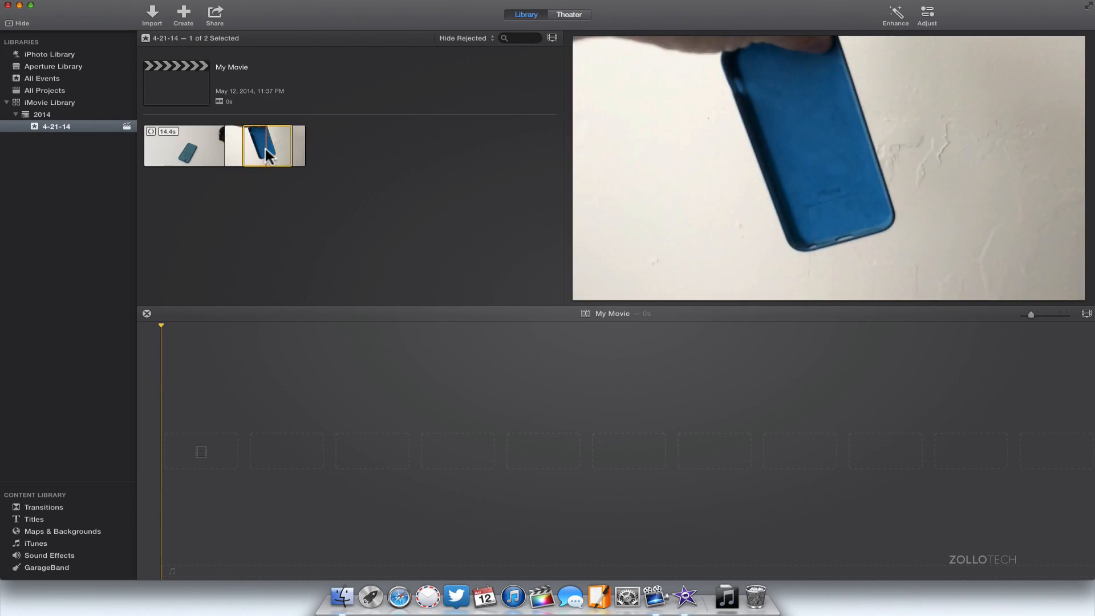
left_click_drag(248, 148, 282, 161)
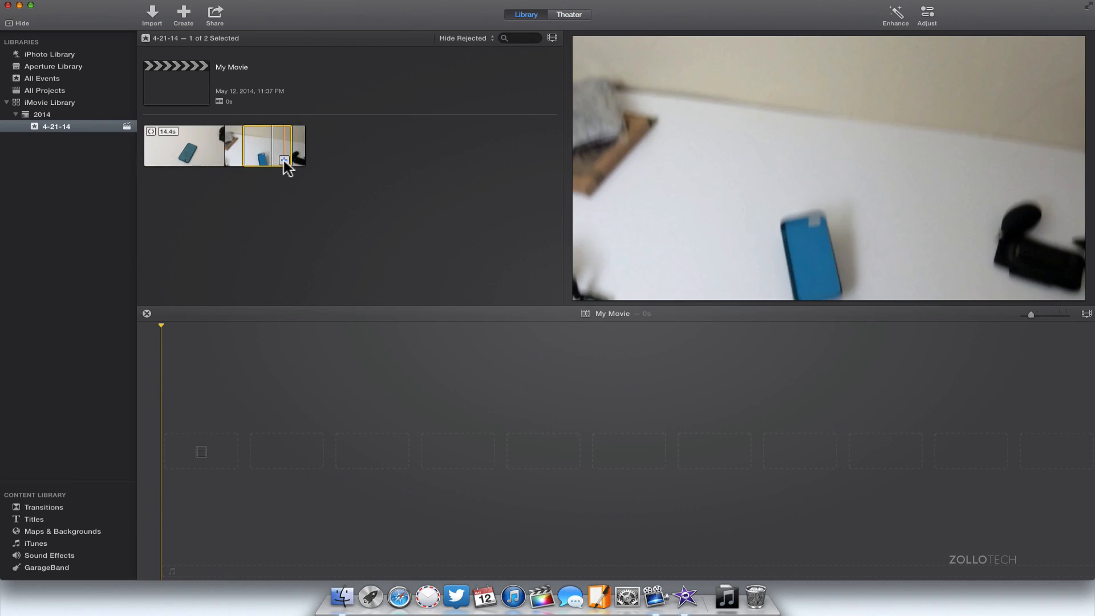
left_click(284, 160)
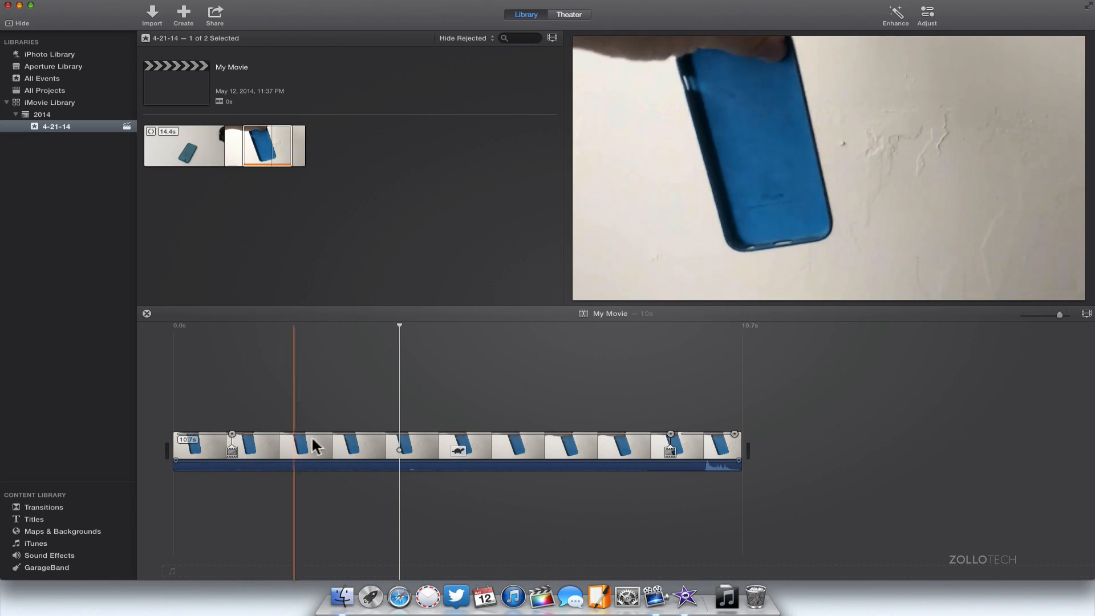
Hide the speed editor on the timeline clip and select the whole clip
right_click(527, 446)
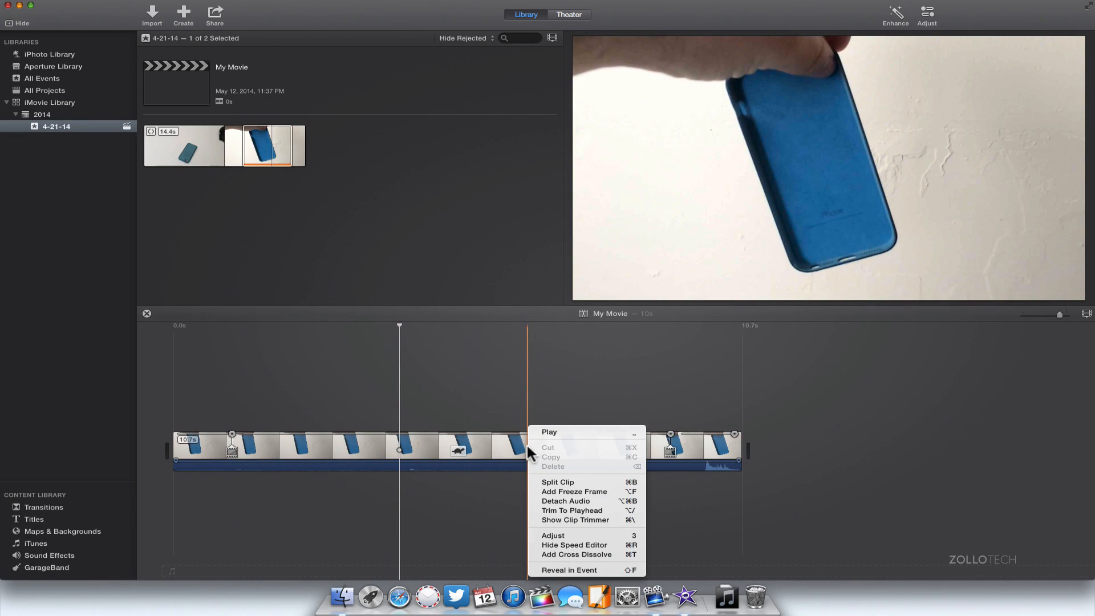
left_click(595, 545)
left_click(476, 440)
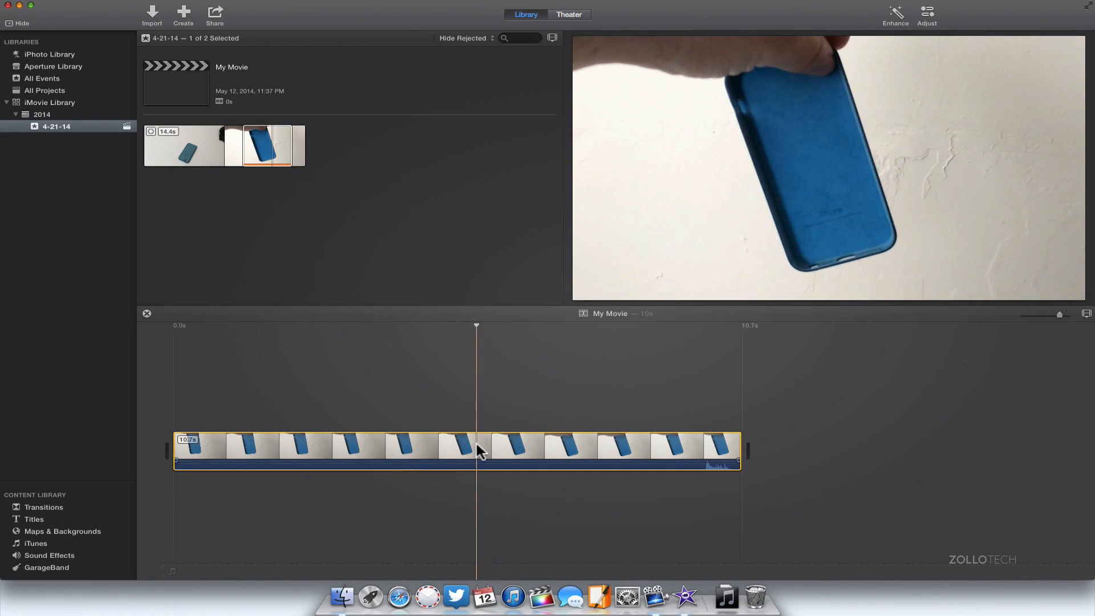
Dismiss the clip's shortcut menu and show the Adjust toolbar for the clip
right_click(477, 444)
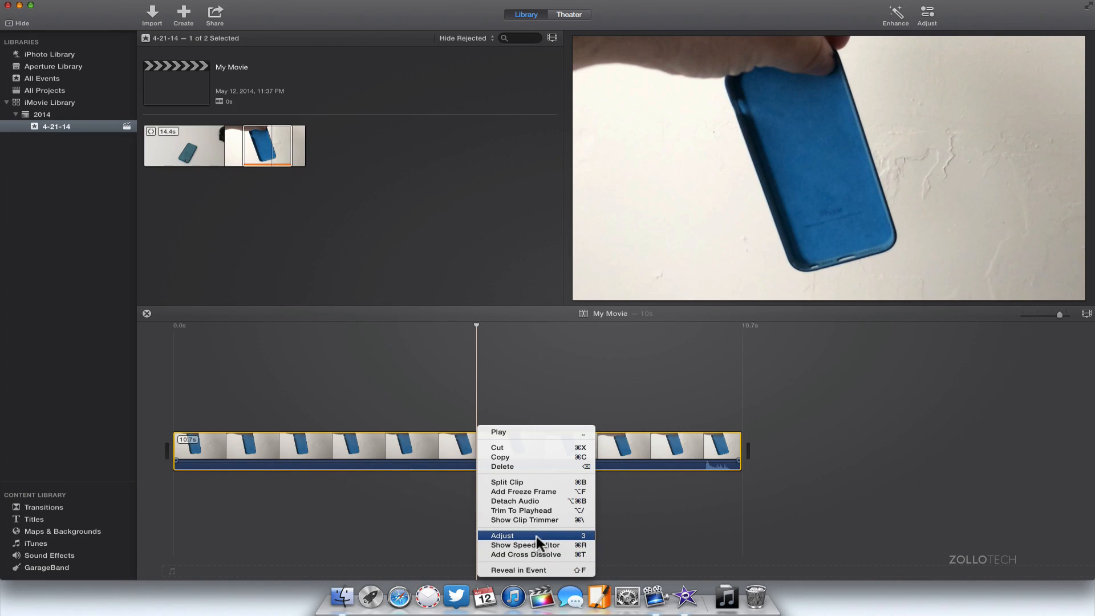
left_click(549, 362)
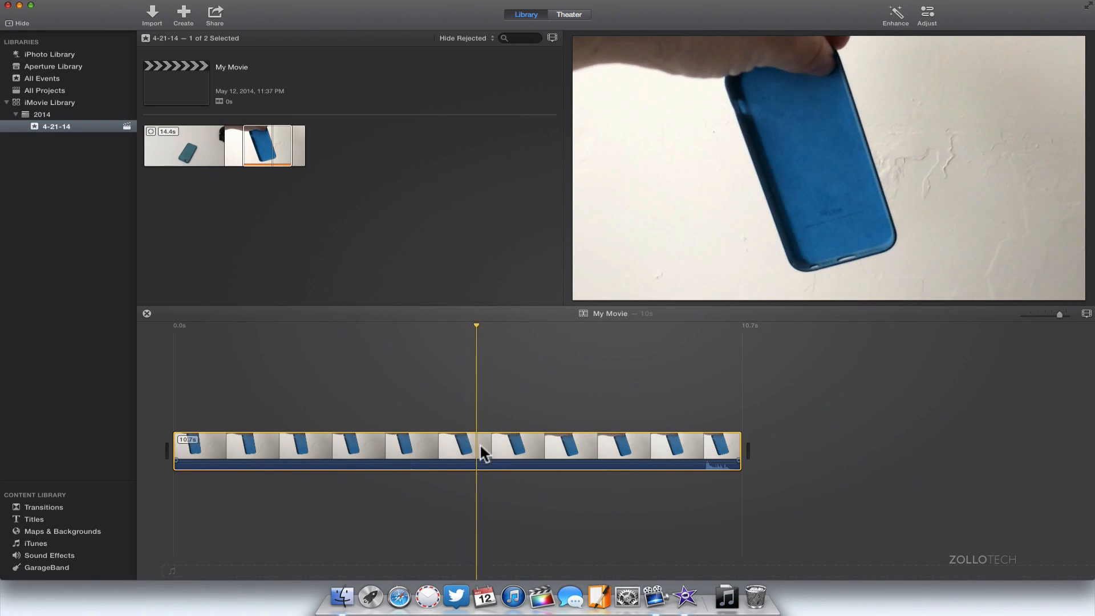
left_click(929, 15)
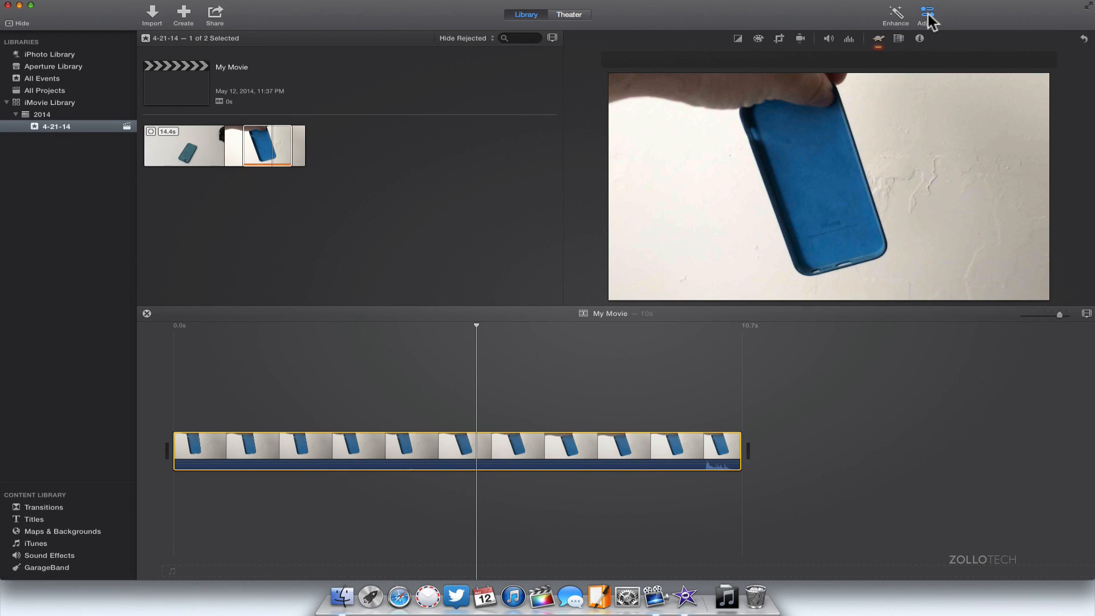
Set the clip's speed to the Slow preset (50%) and play back the result
left_click(878, 39)
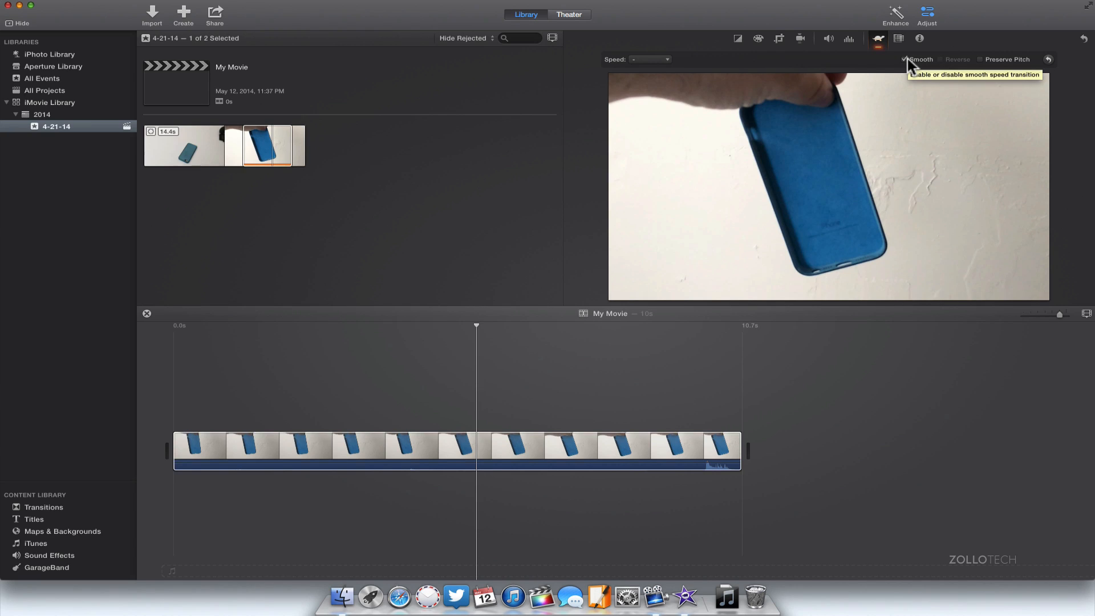
left_click(653, 60)
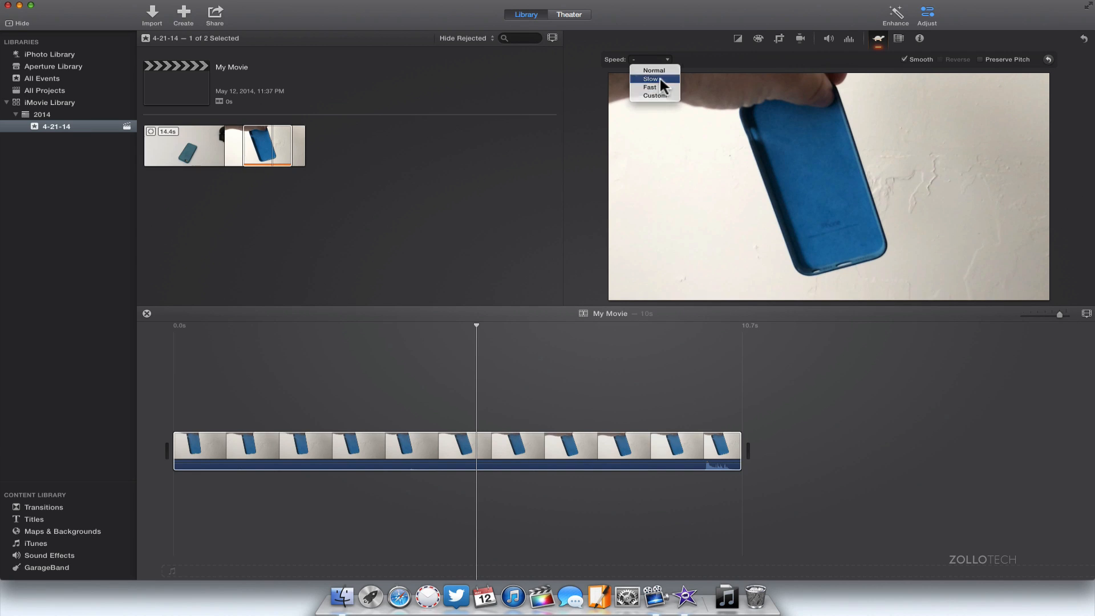
left_click(655, 79)
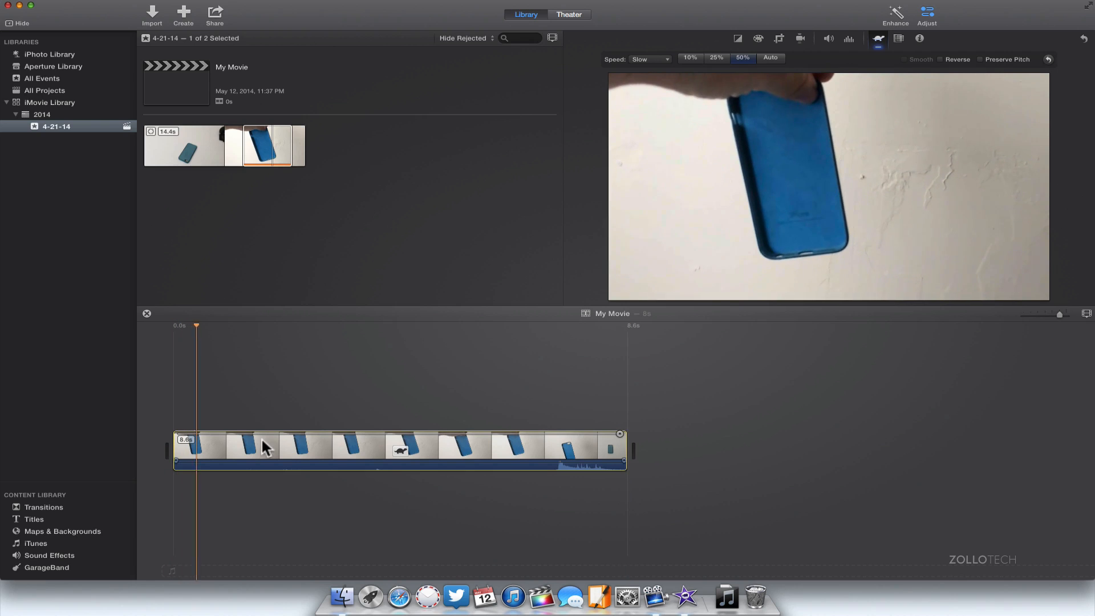
key("space")
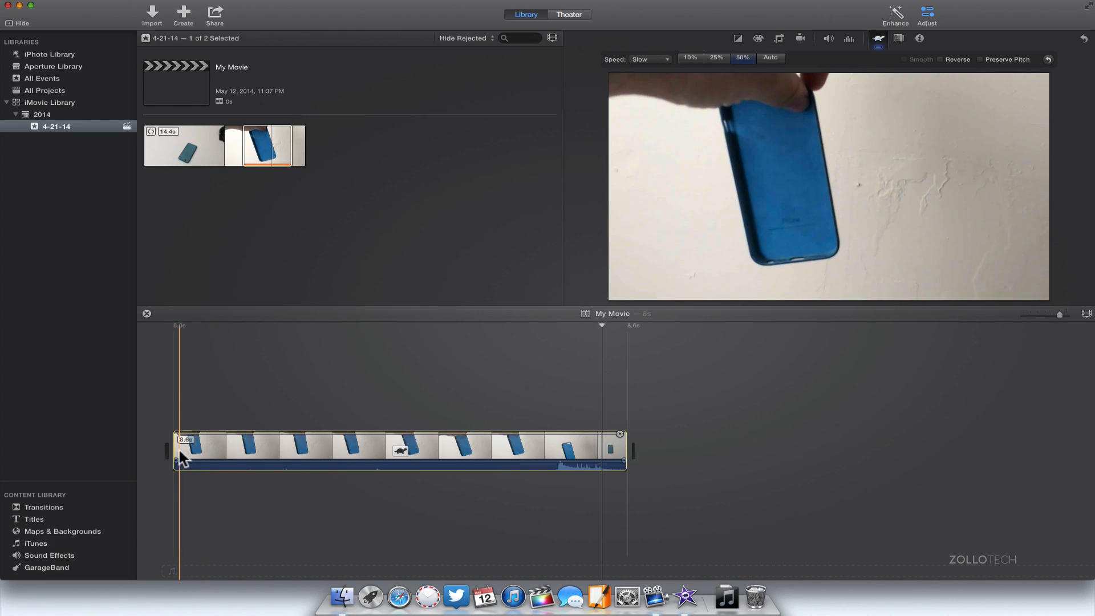
Trim the clip's start, slow it to 25% speed, and play it from its beginning
left_click_drag(177, 449, 466, 451)
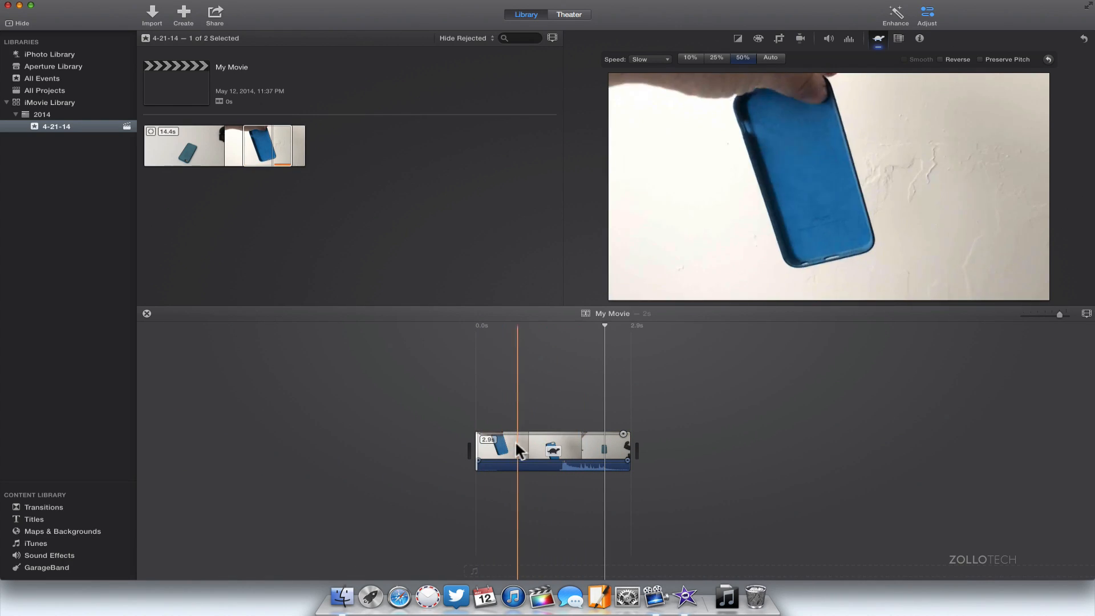
left_click(523, 441)
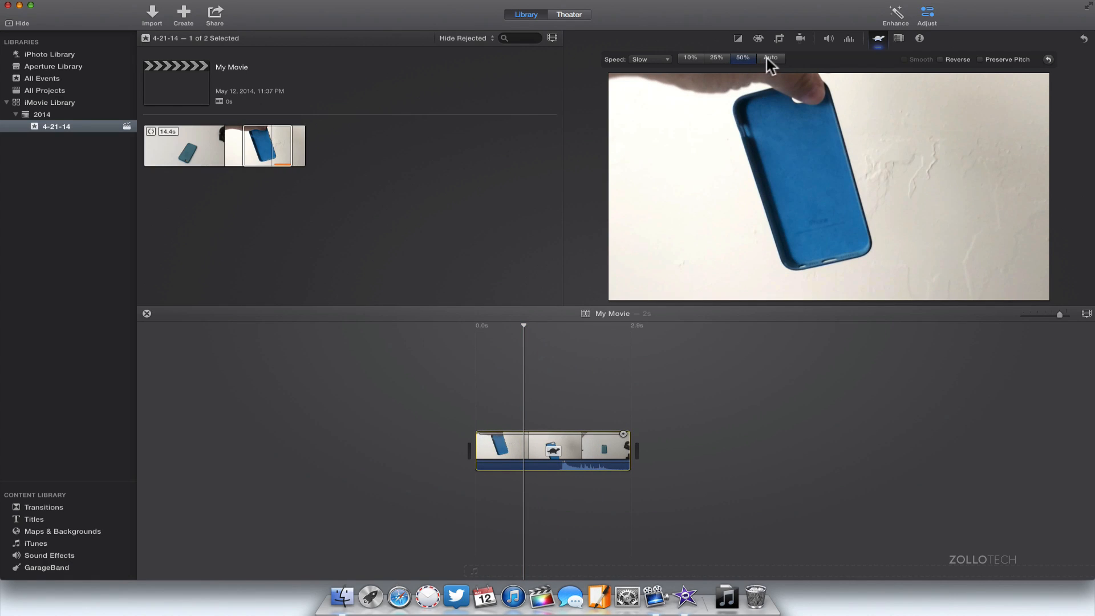
left_click(781, 59)
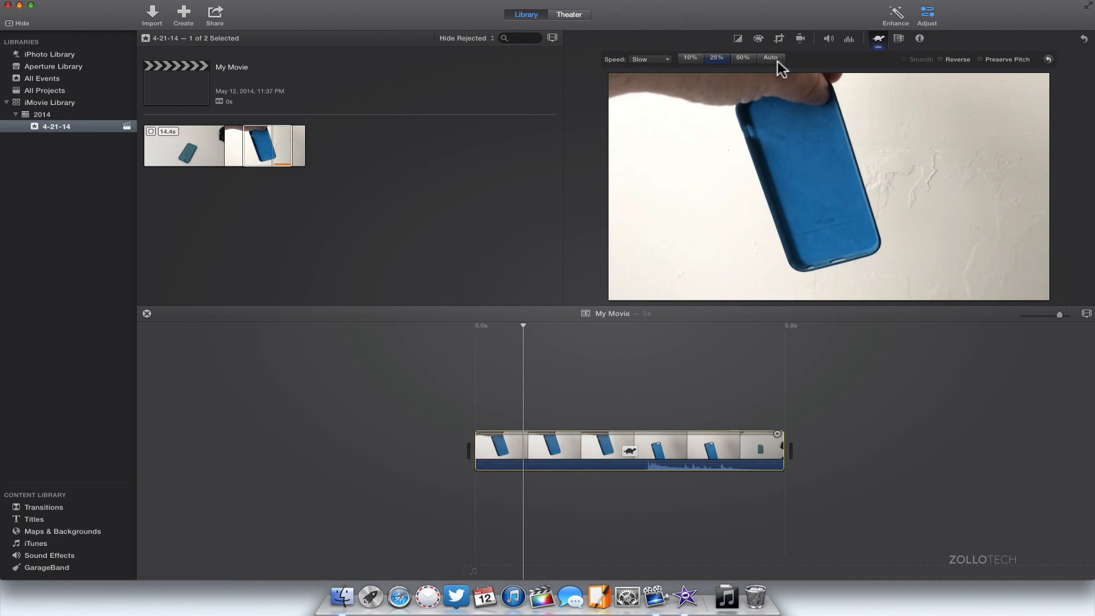
left_click(476, 432)
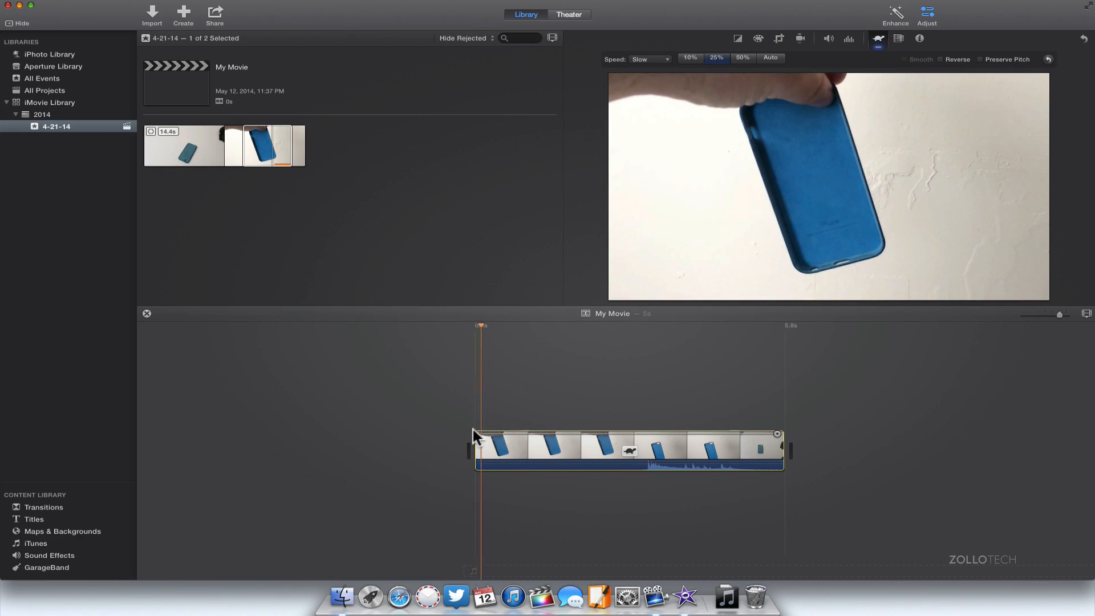
key("space")
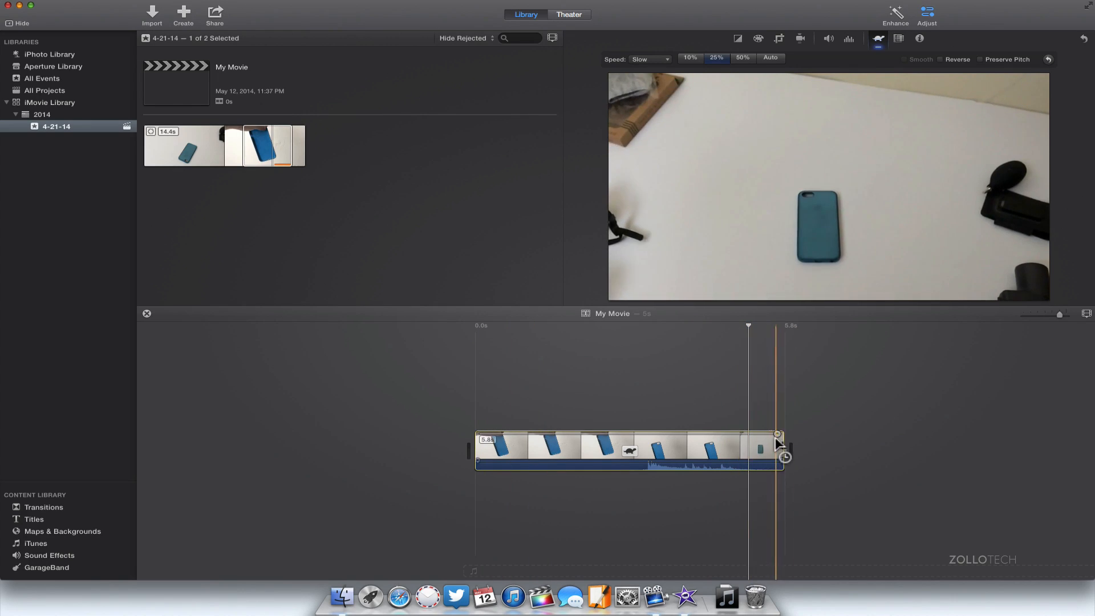
Stretch the speed handle to 14%, then to about 5%, checking playback along the lengthened clip
mouse_move(781, 438)
left_mouse_down()
mouse_move(1042, 426)
mouse_move(539, 446)
mouse_move(1040, 436)
left_mouse_up()
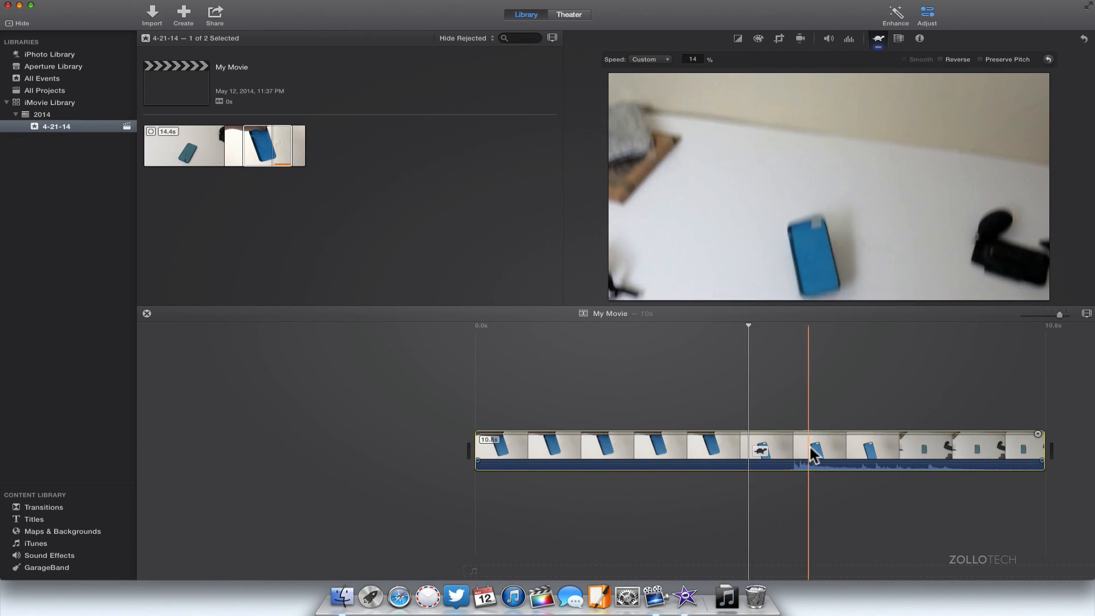
key("space")
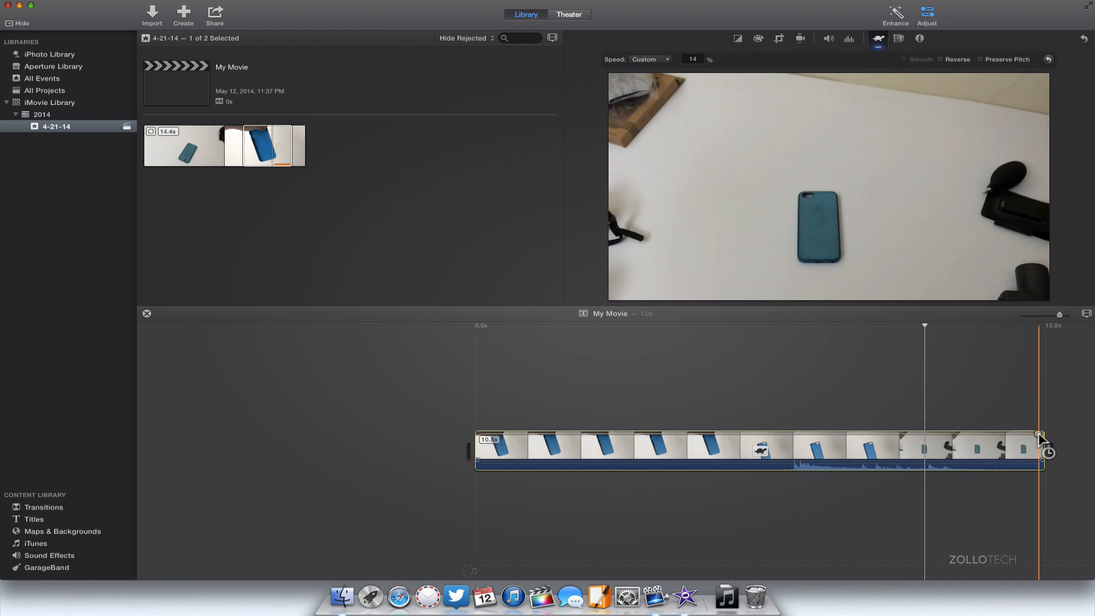
left_click_drag(1040, 439, 1091, 439)
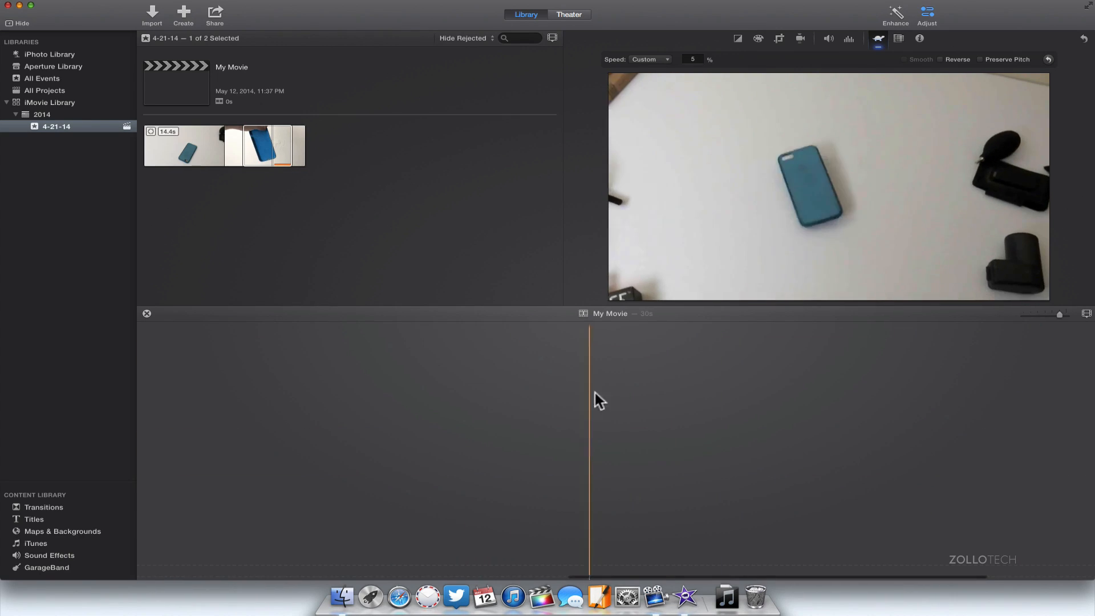
left_click(621, 400)
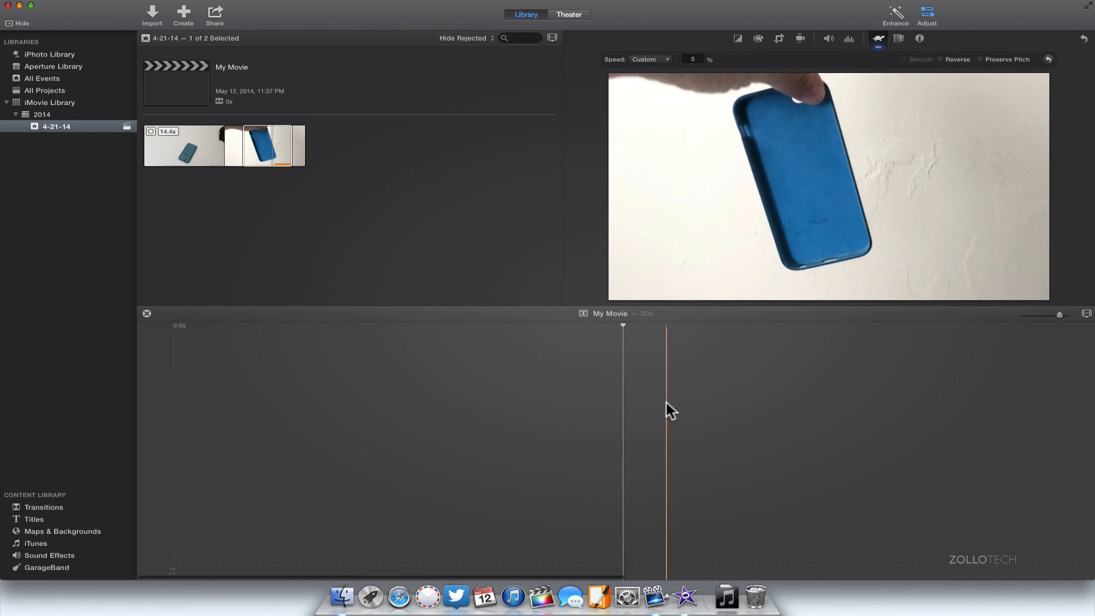
scroll(666, 403, "down", 3)
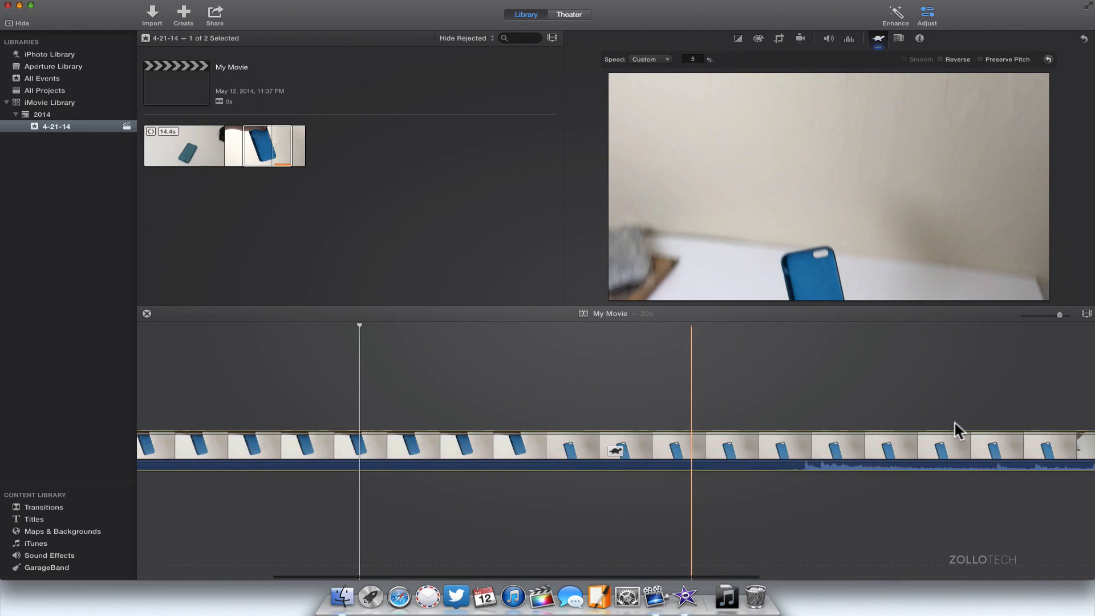
scroll(955, 423, "down", 3)
scroll(950, 422, "down", 2)
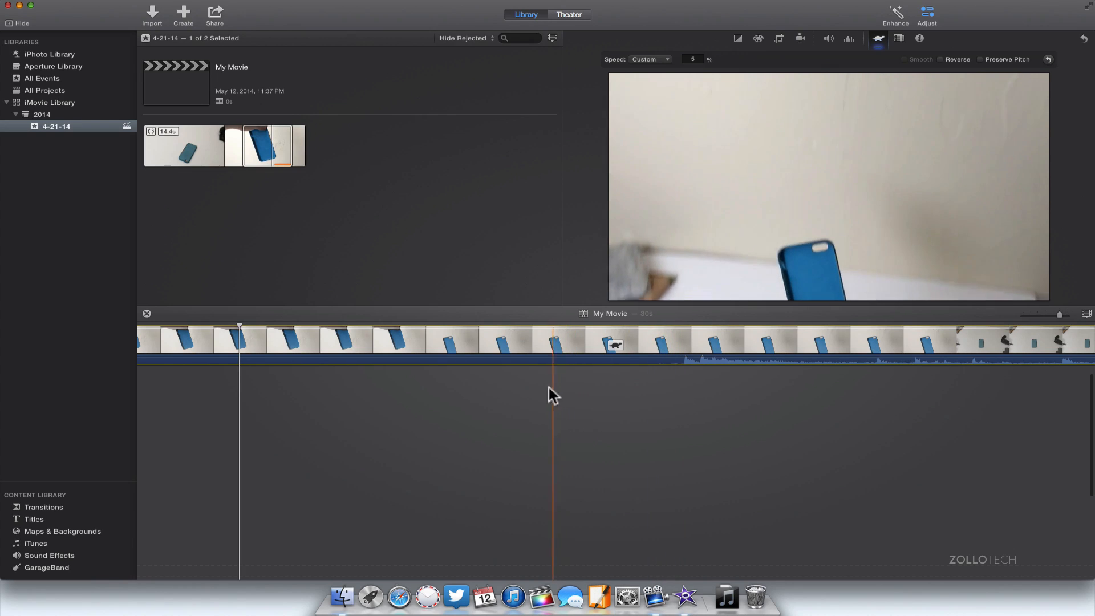
left_click(474, 388)
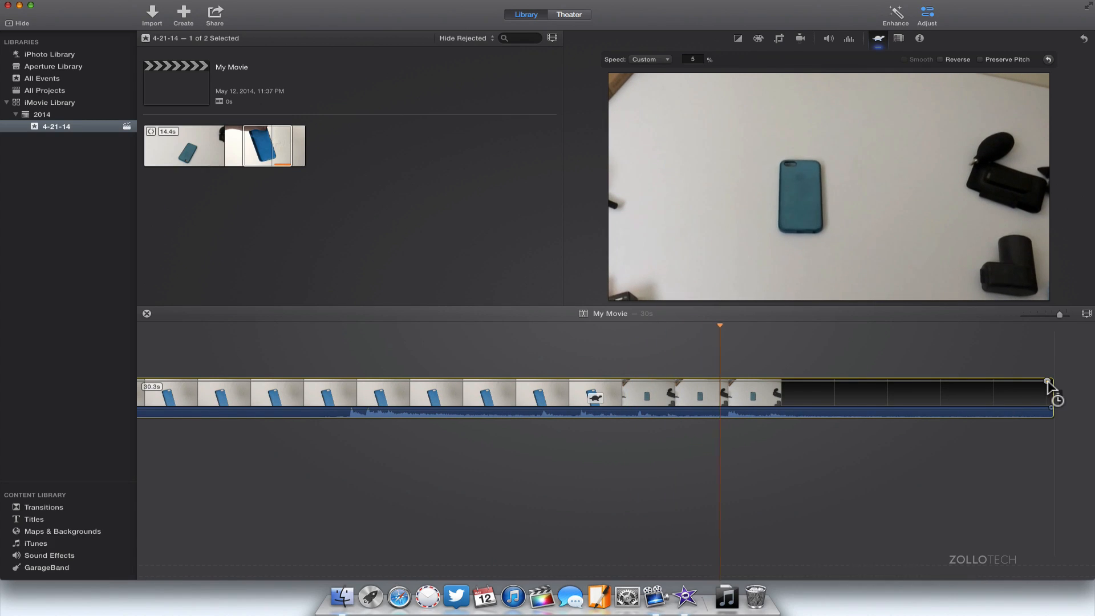
Pull the speed handle back to a custom 6% (about 24.2 seconds) and zoom the timeline in
left_click_drag(1048, 389, 880, 385)
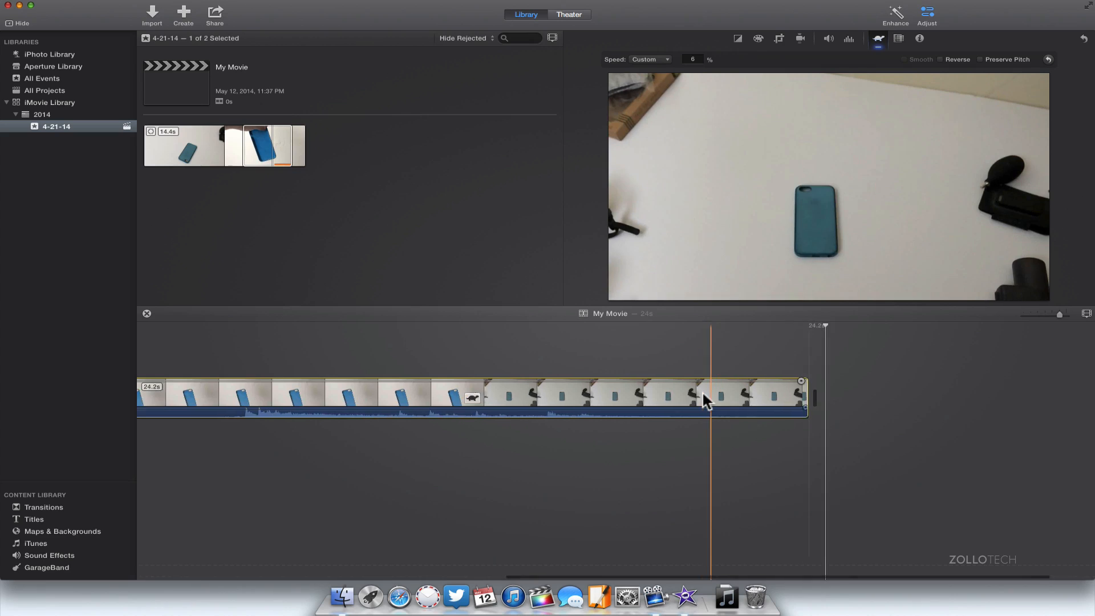
key("super+plus")
left_click(612, 397)
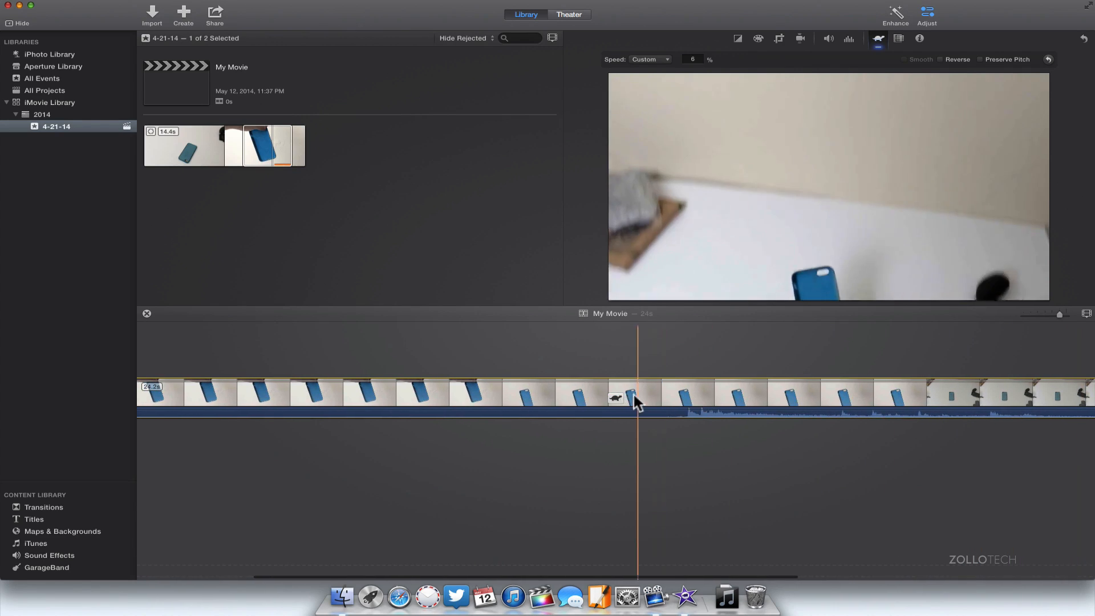
Hide the speed editor for the 6%-speed clip via its shortcut menu
right_click(678, 388)
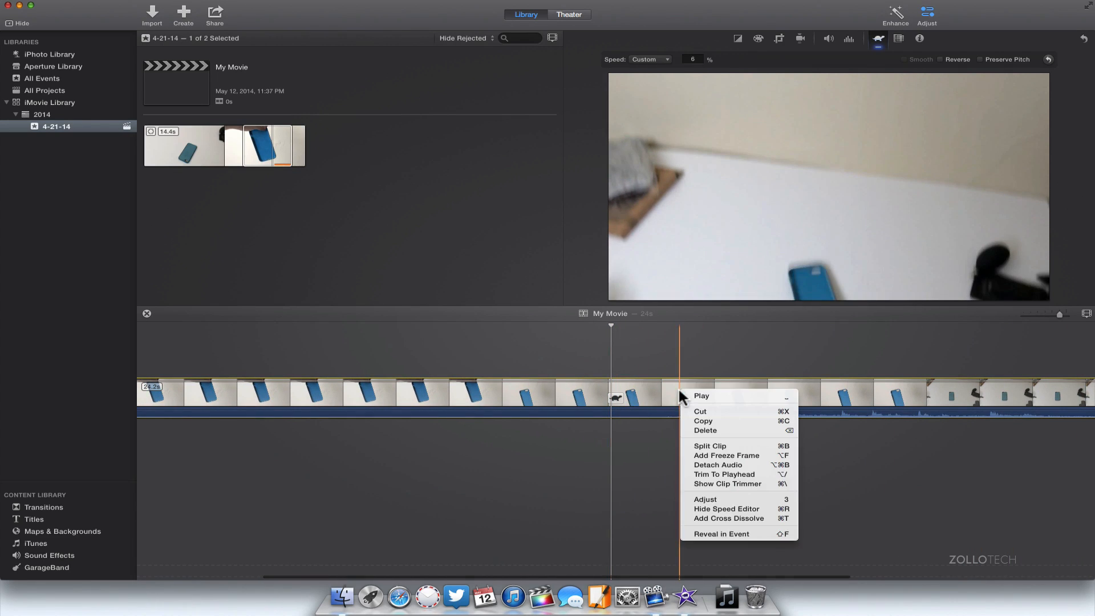
left_click(762, 518)
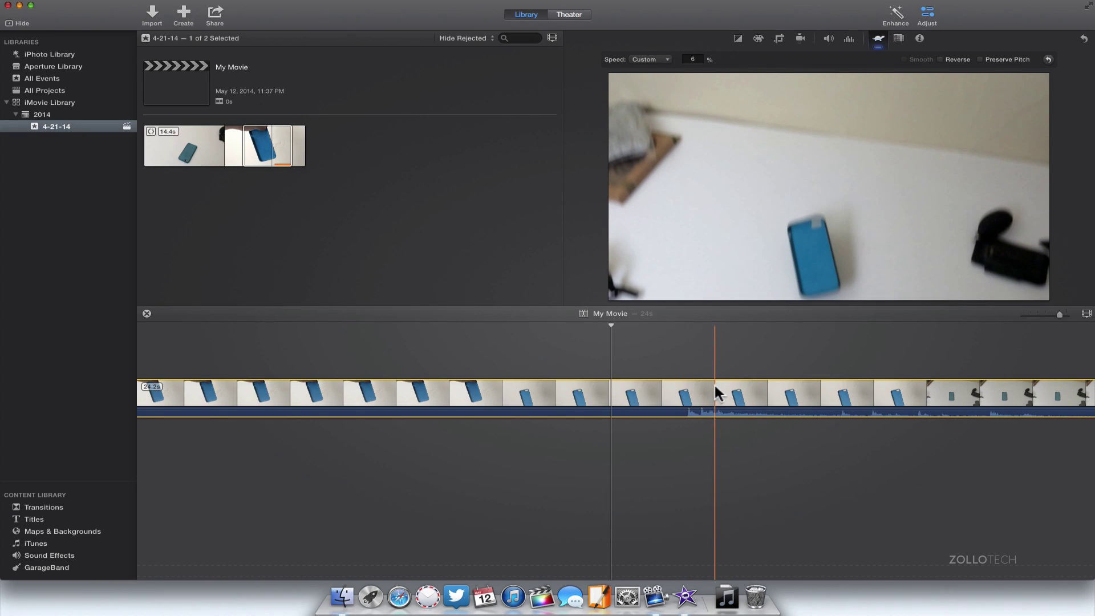
right_click(717, 392)
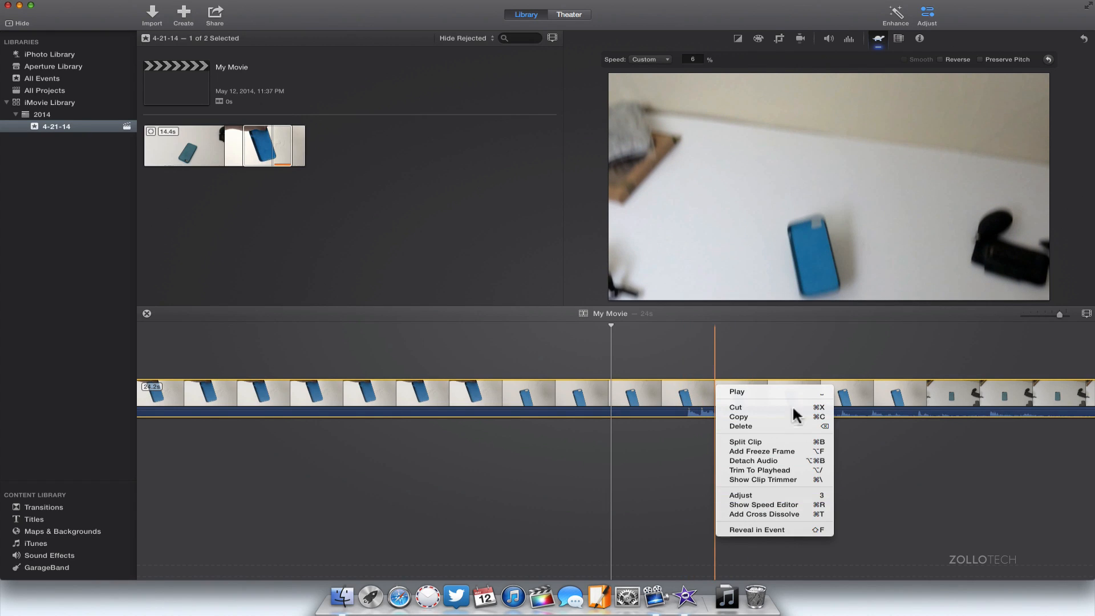
left_click(684, 353)
scroll(685, 354, "right", 8)
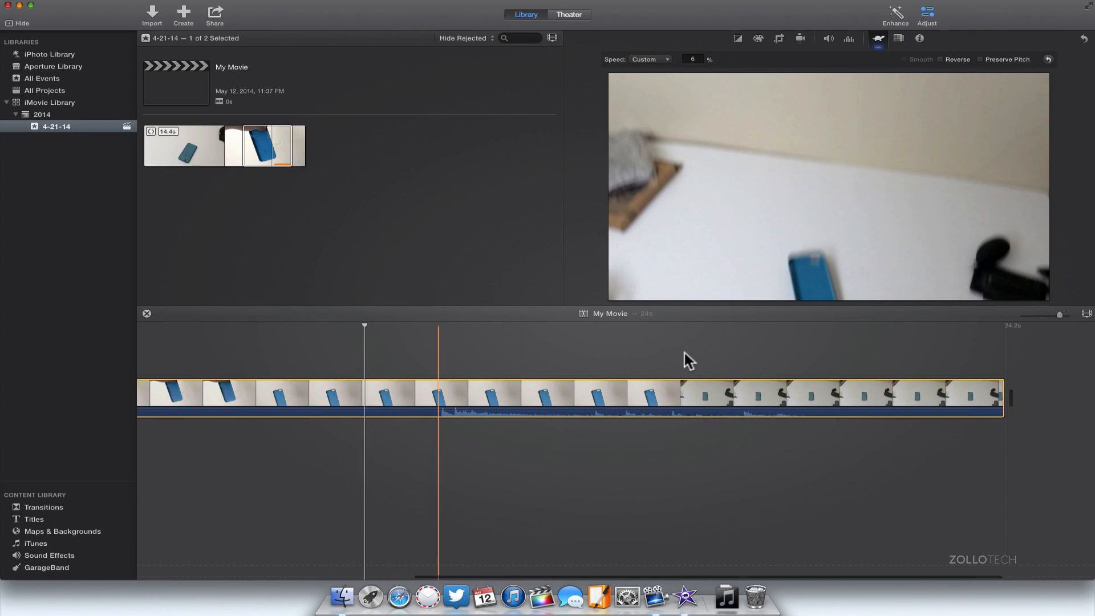